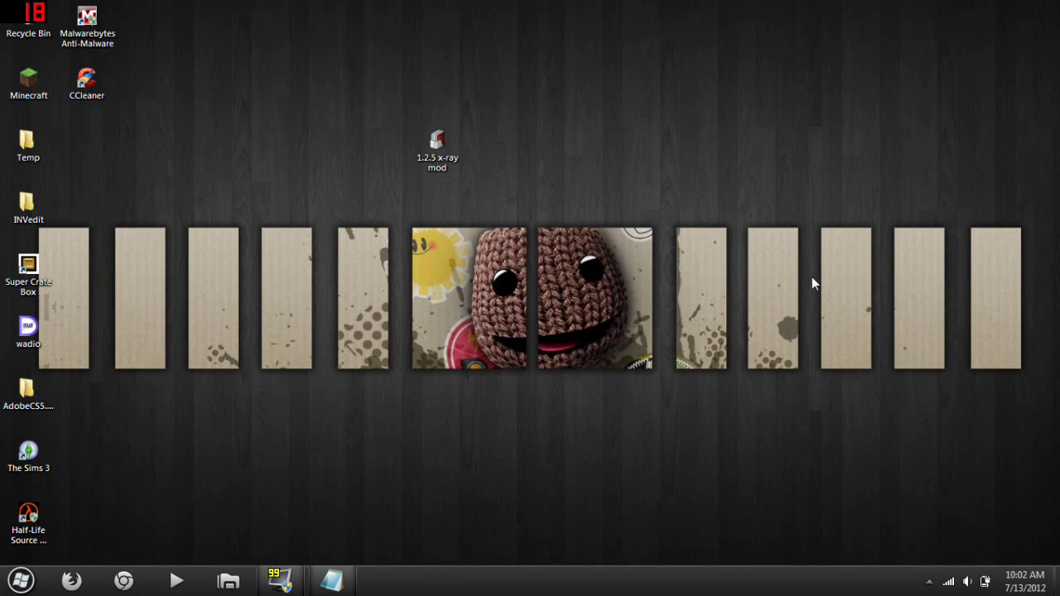
# - Select the '1.2.5 x-ray mod' file icon on the desktop with a selection rectangle
pyautogui.moveTo(498, 183)
pyautogui.mouseDown()
pyautogui.moveTo(420, 98)
pyautogui.moveTo(350, 94)
pyautogui.mouseUp()
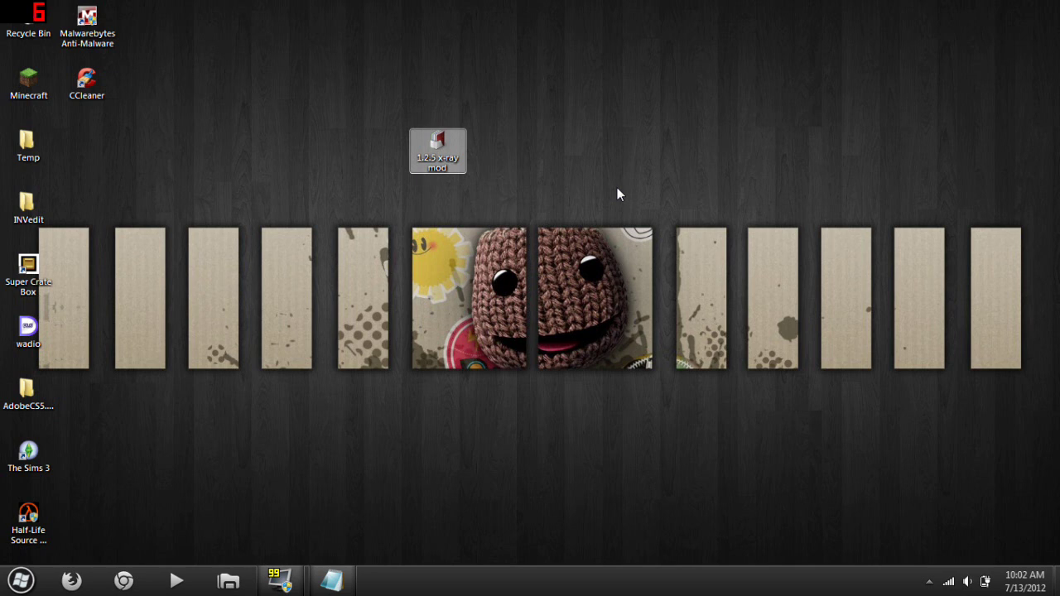
# - Search %appdata%, browse Roaming > .minecraft > bin, and select minecraft.jar
pyautogui.click(617, 193)
pyautogui.click(4, 590)
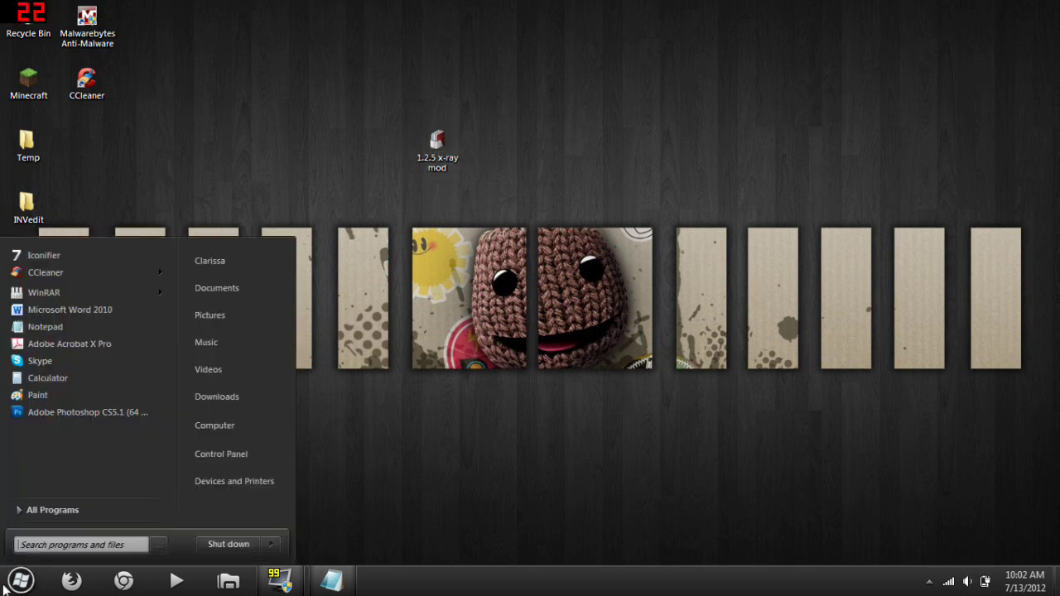
pyautogui.write('%appdata%')
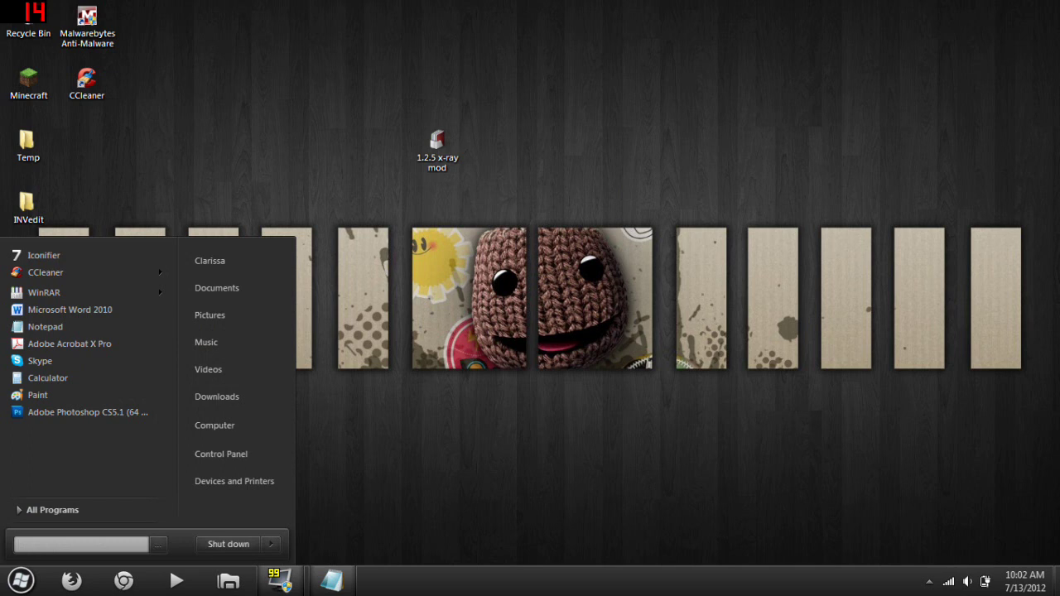
pyautogui.write('%')
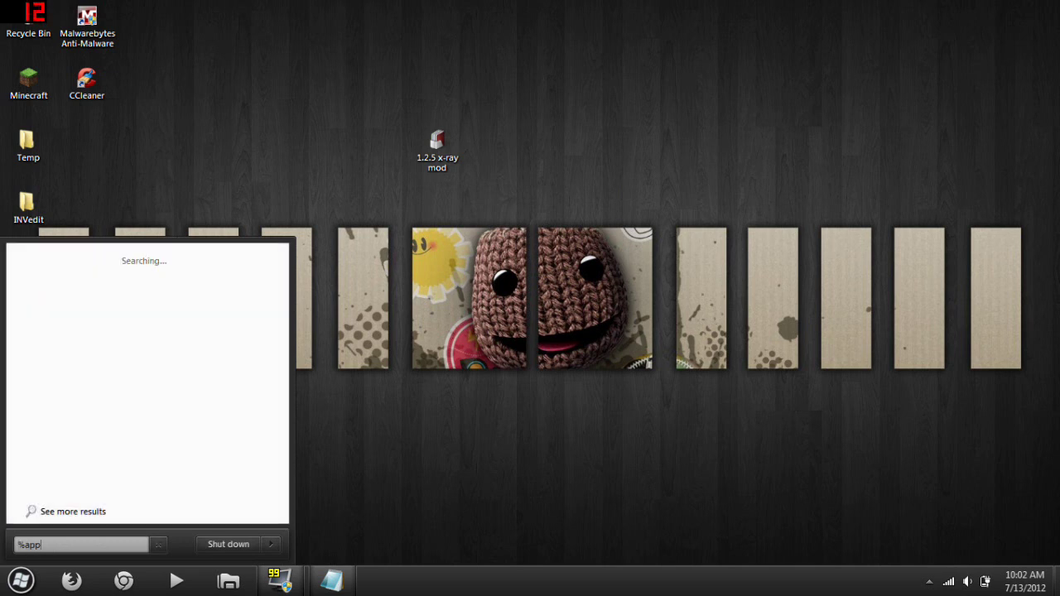
pyautogui.write('data%')
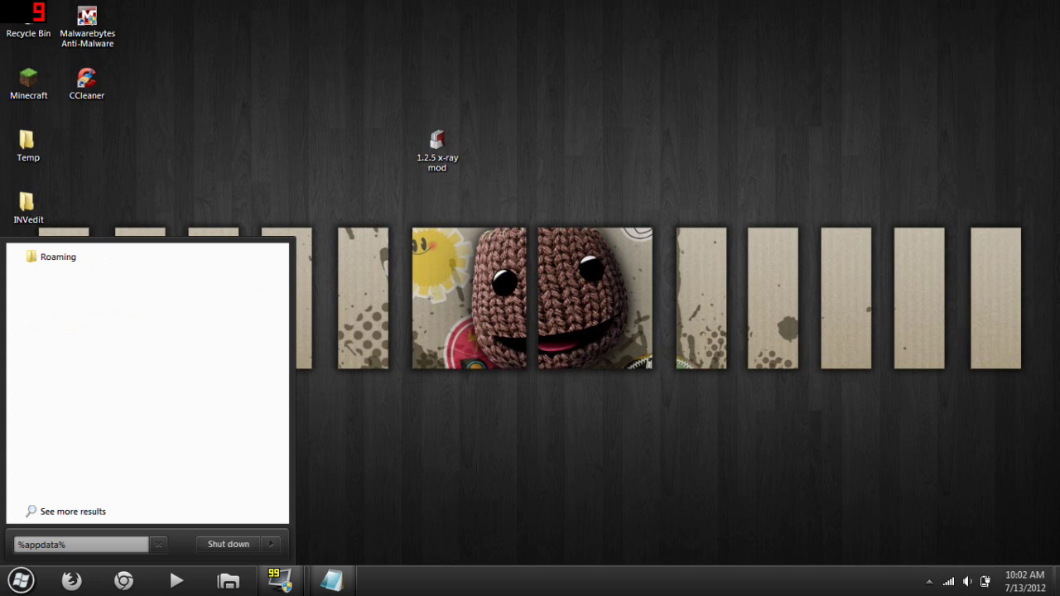
pyautogui.click(59, 260)
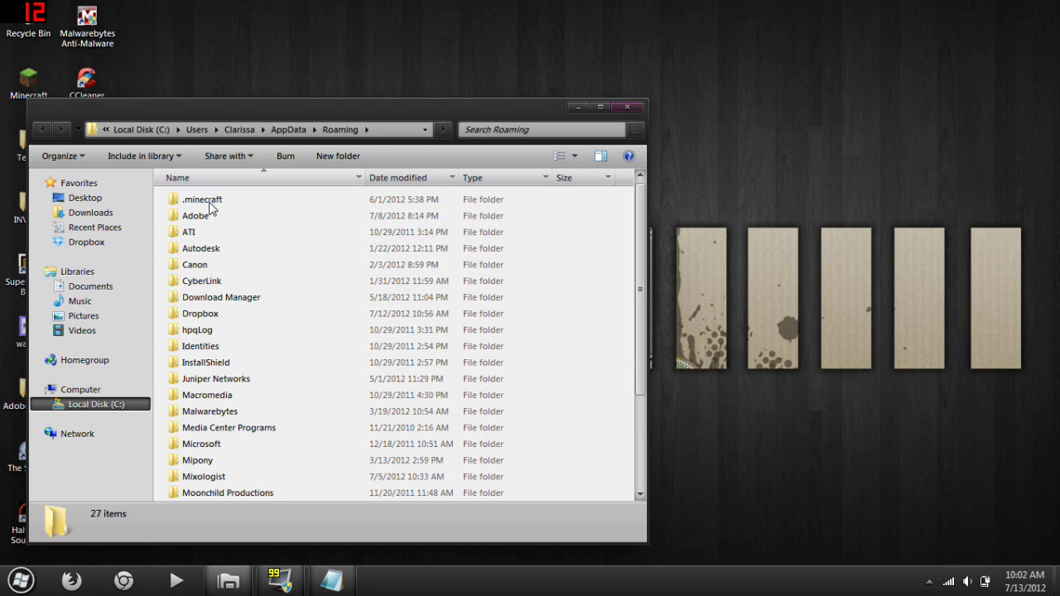
pyautogui.doubleClick(210, 202)
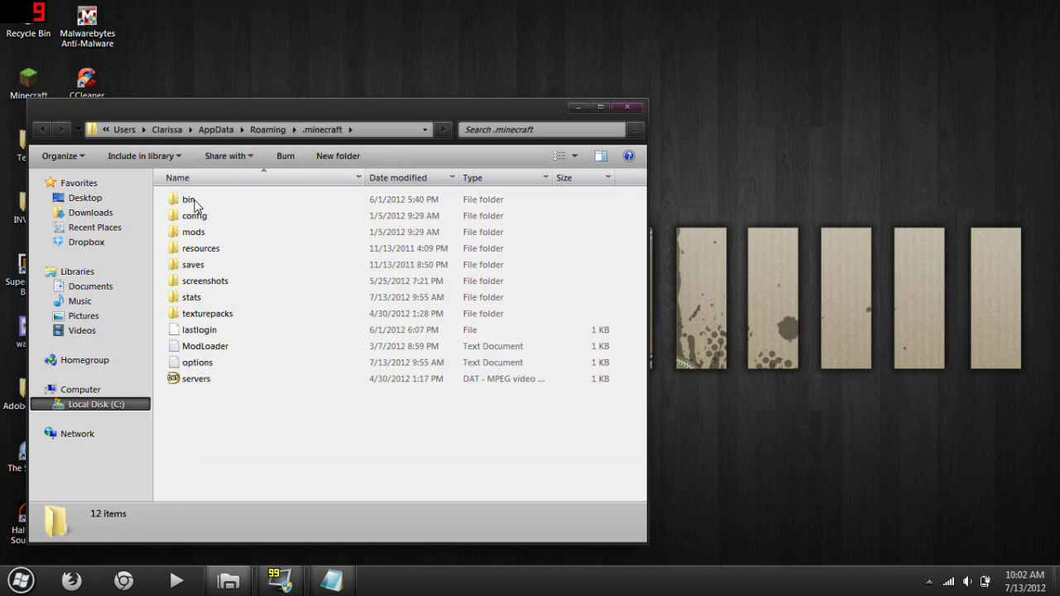
pyautogui.doubleClick(191, 201)
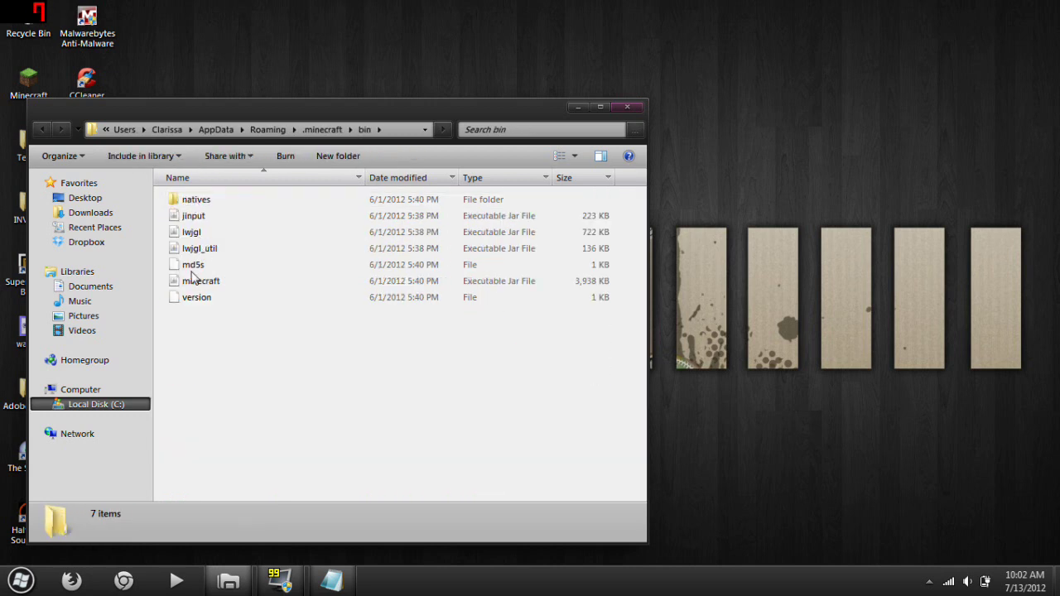
pyautogui.click(195, 284)
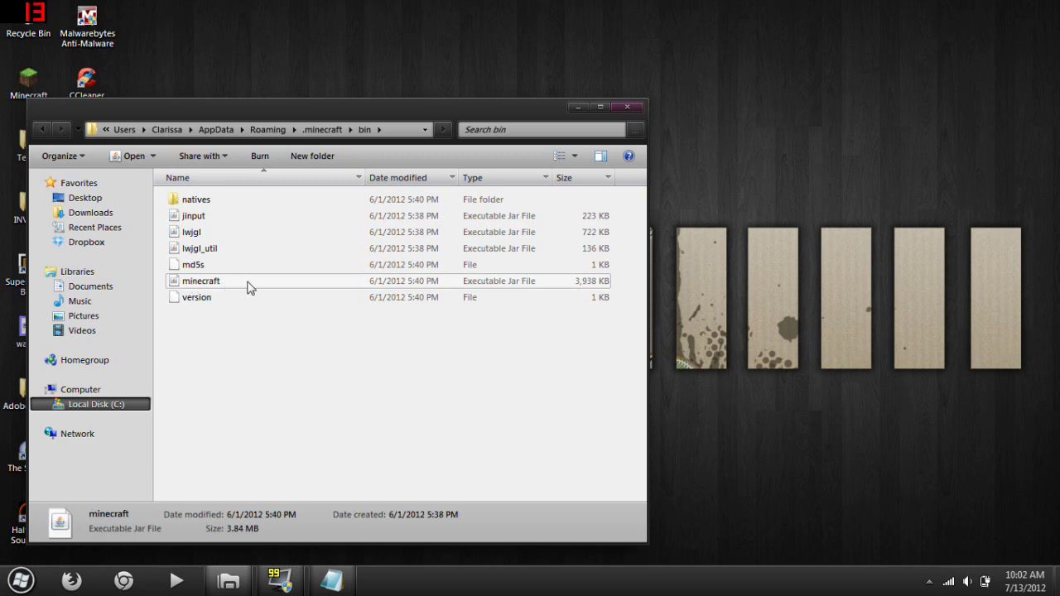
# - Open minecraft.jar with the WinRAR archiver
pyautogui.rightClick(202, 286)
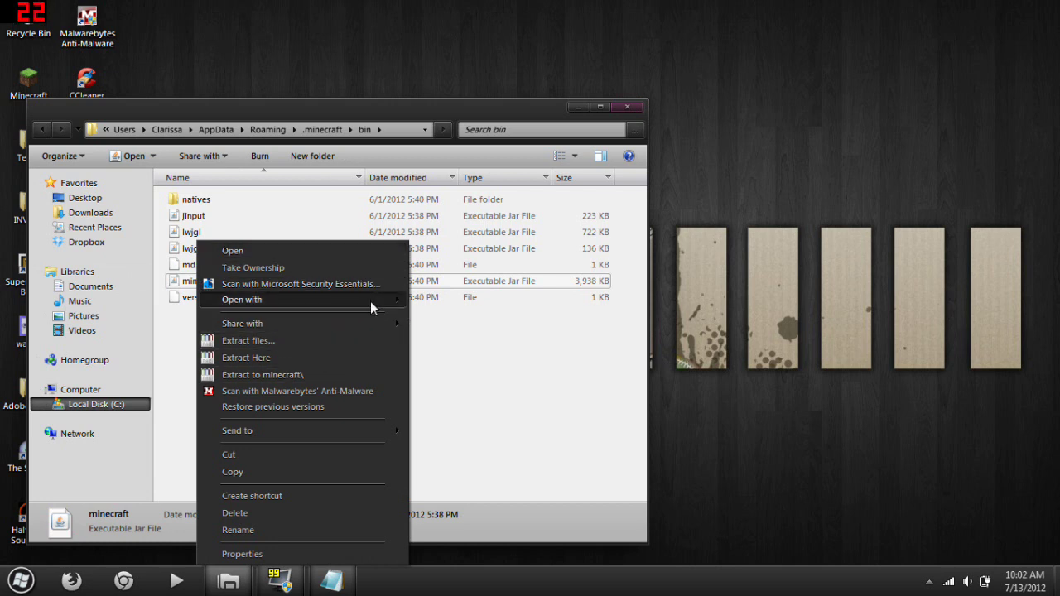
pyautogui.moveTo(370, 301)
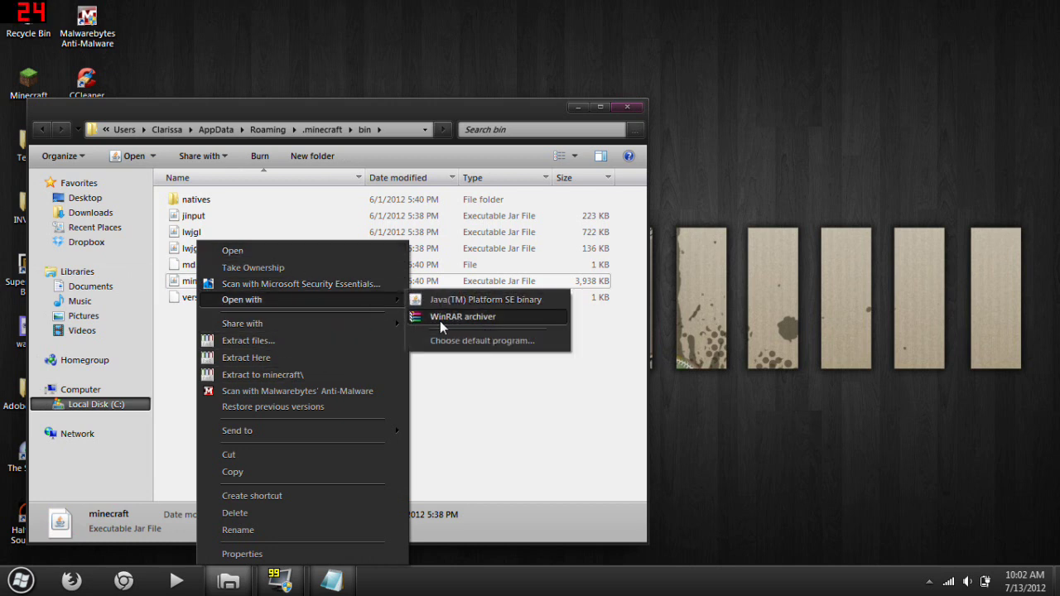
pyautogui.click(477, 320)
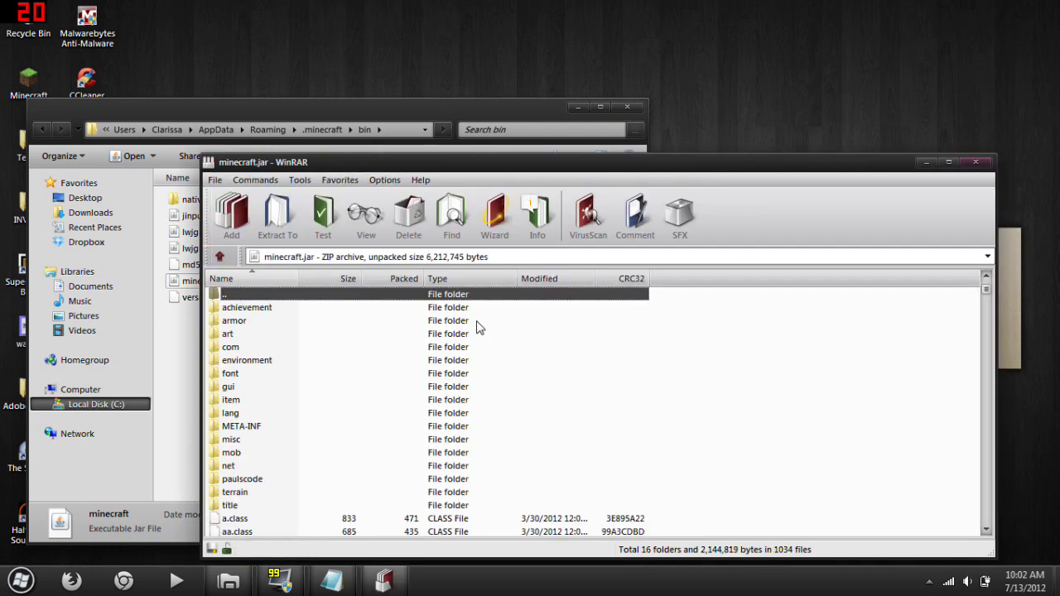
# - Delete the META-INF folder from the jar and confirm with Yes
pyautogui.scroll(-1, 364, 386)
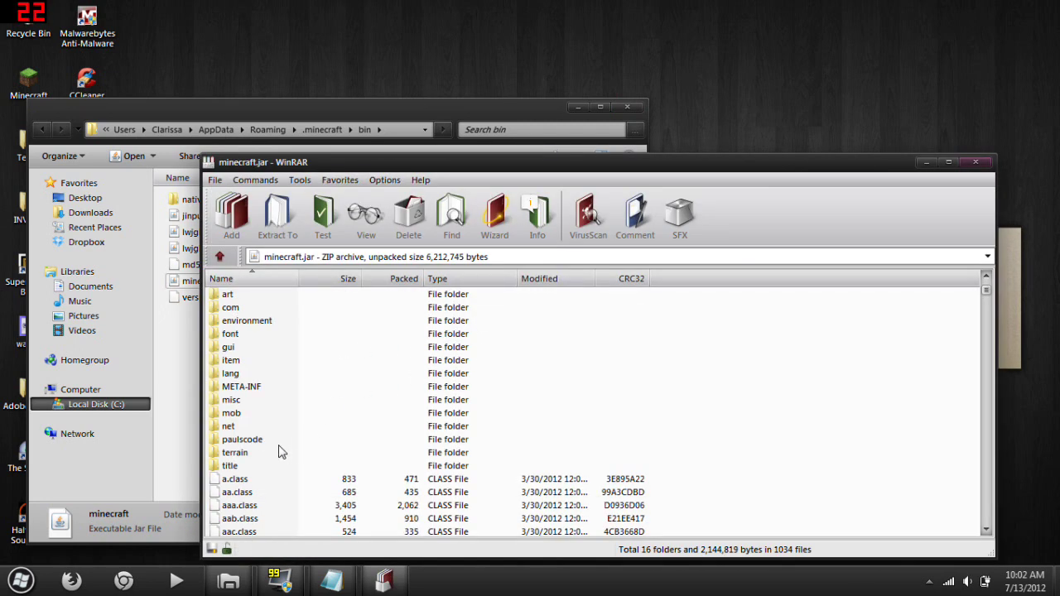
pyautogui.click(238, 389)
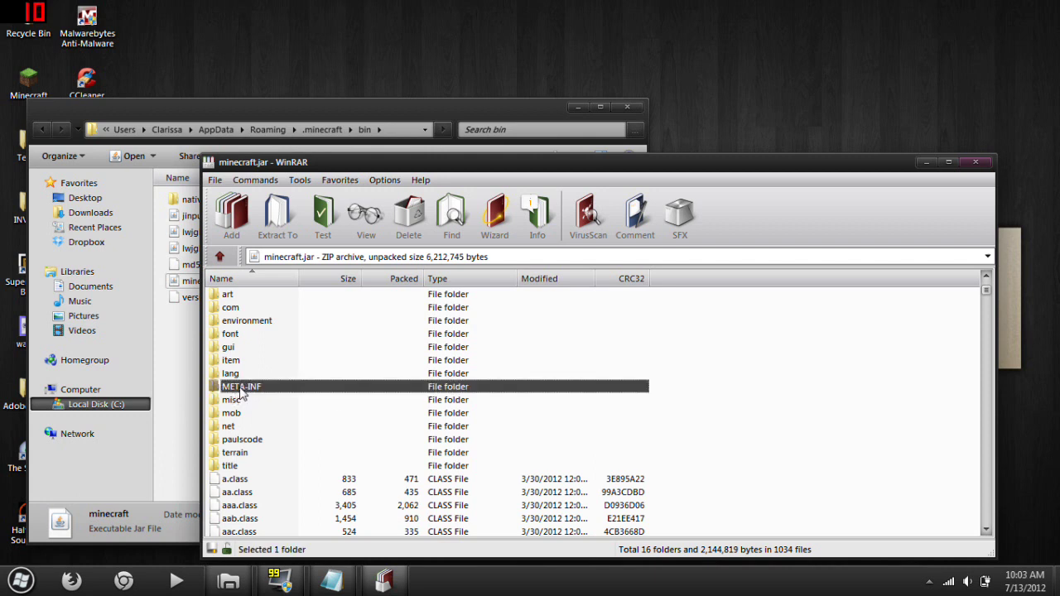
pyautogui.press('Delete')
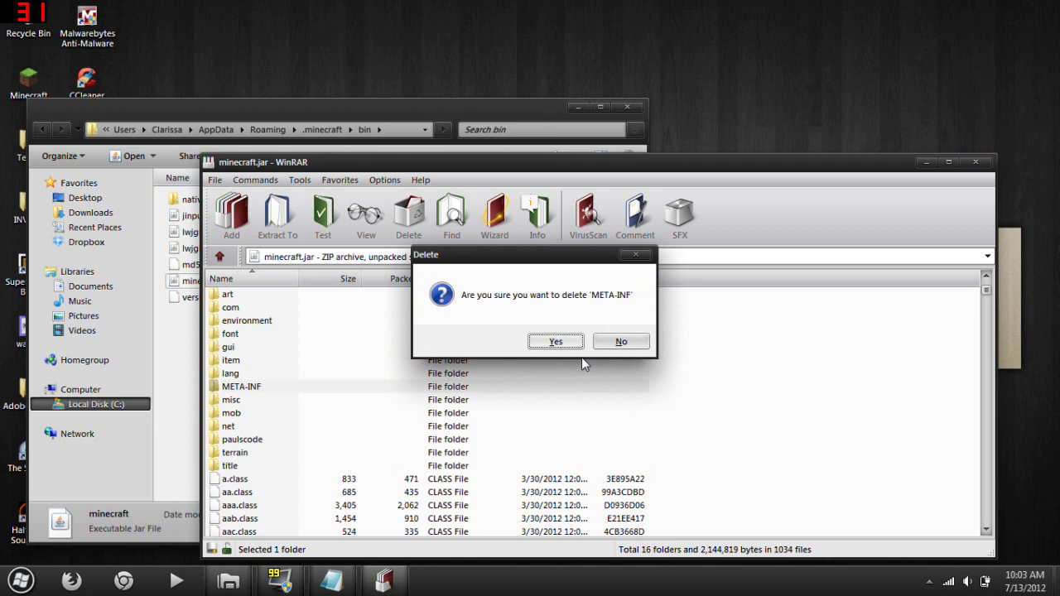
pyautogui.click(562, 349)
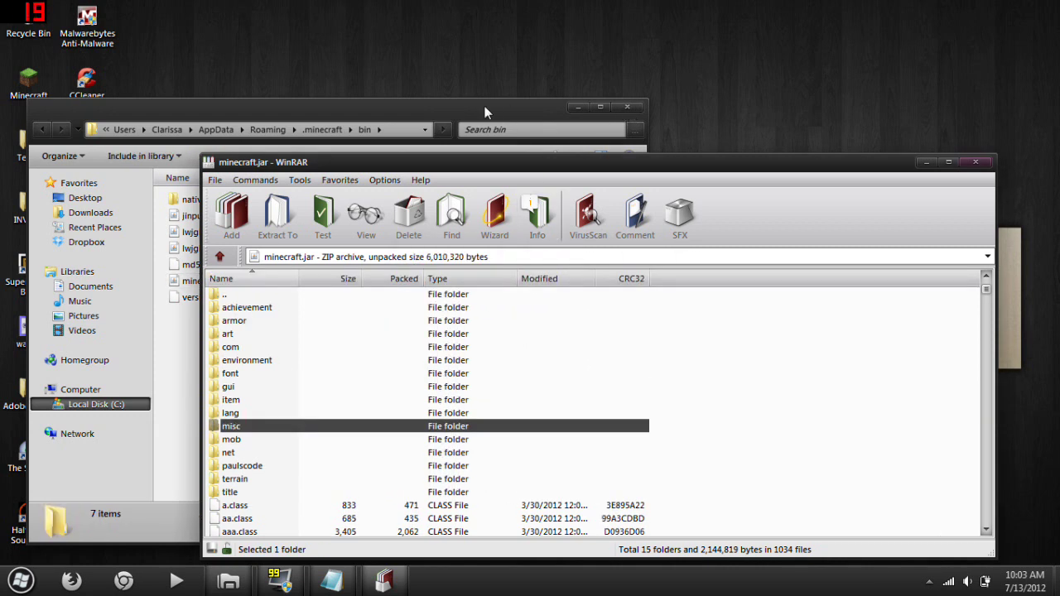
pyautogui.moveTo(483, 106); pyautogui.dragTo(479, 129)
pyautogui.moveTo(717, 171)
pyautogui.mouseDown()
pyautogui.moveTo(703, 165)
pyautogui.moveTo(705, 178)
pyautogui.mouseUp()
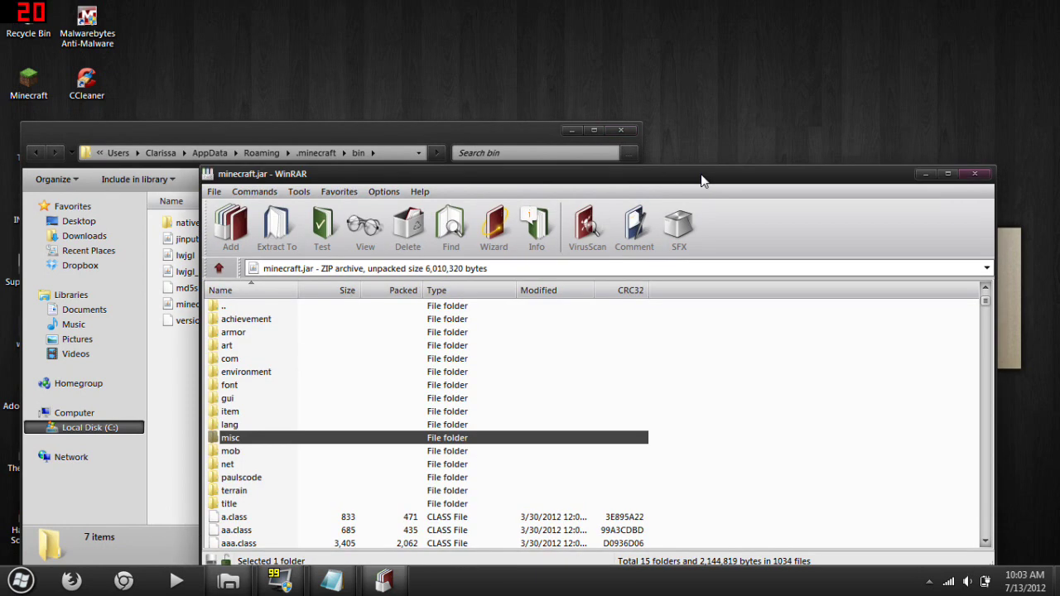
# - Open the 1.2.5 x-ray mod archive and arrange it beside the minecraft.jar window
pyautogui.click(1056, 579)
pyautogui.doubleClick(433, 154)
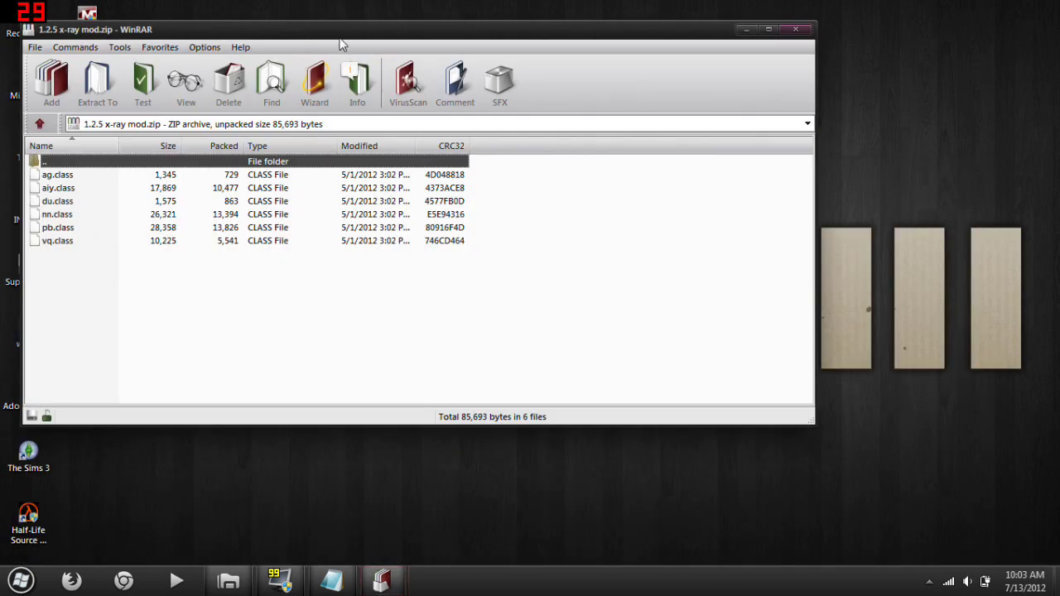
pyautogui.moveTo(298, 40); pyautogui.dragTo(838, 83)
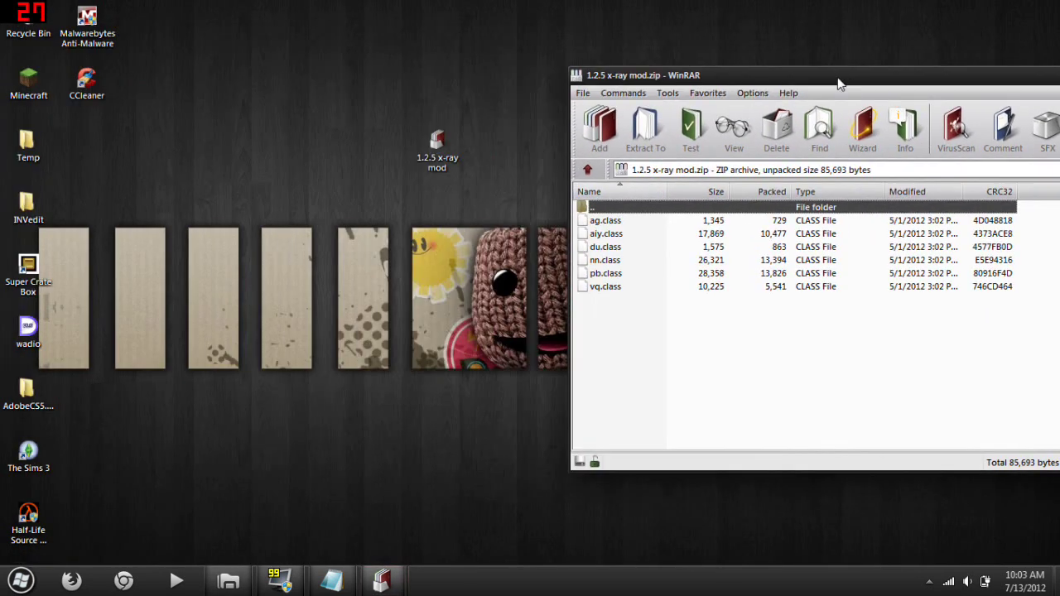
pyautogui.click(381, 580)
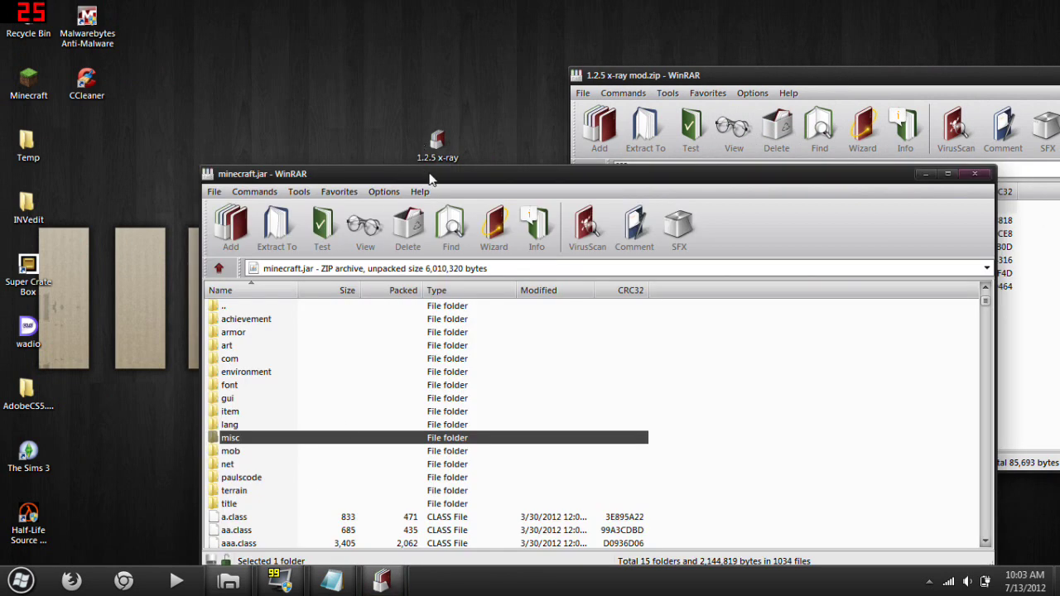
pyautogui.moveTo(429, 177)
pyautogui.mouseDown()
pyautogui.moveTo(272, 76)
pyautogui.moveTo(0, 97)
pyautogui.moveTo(2, 106)
pyautogui.mouseUp()
pyautogui.moveTo(630, 75)
pyautogui.mouseDown()
pyautogui.moveTo(631, 54)
pyautogui.moveTo(1059, 50)
pyautogui.mouseUp()
# - Copy the six mod class files into minecraft.jar, then close the mod archive
pyautogui.moveTo(610, 268)
pyautogui.mouseDown()
pyautogui.moveTo(583, 155)
pyautogui.moveTo(310, 286)
pyautogui.moveTo(108, 322)
pyautogui.moveTo(116, 344)
pyautogui.moveTo(135, 342)
pyautogui.moveTo(119, 348)
pyautogui.mouseUp()
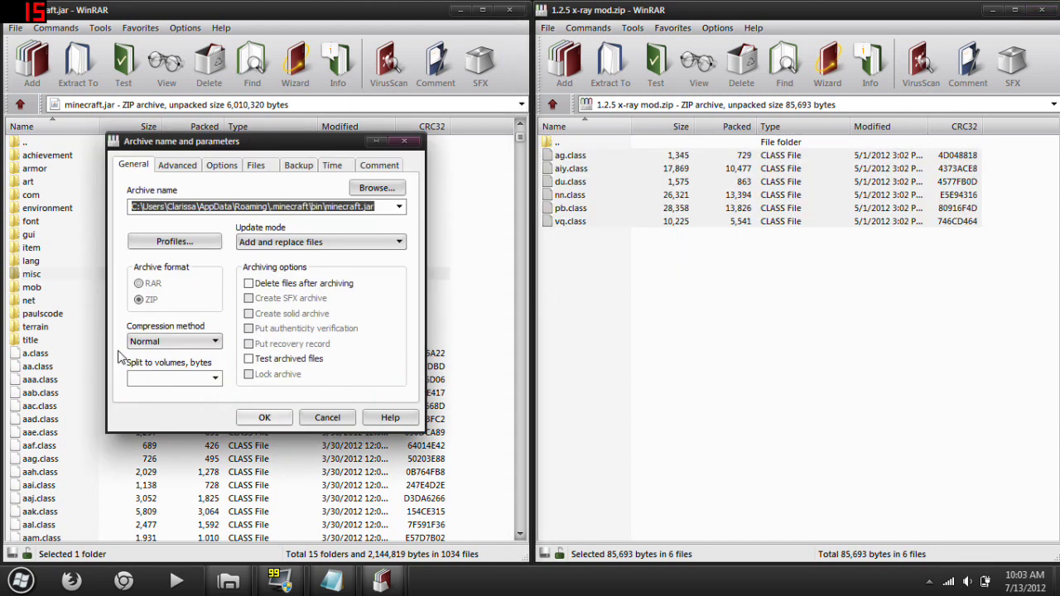
pyautogui.click(265, 418)
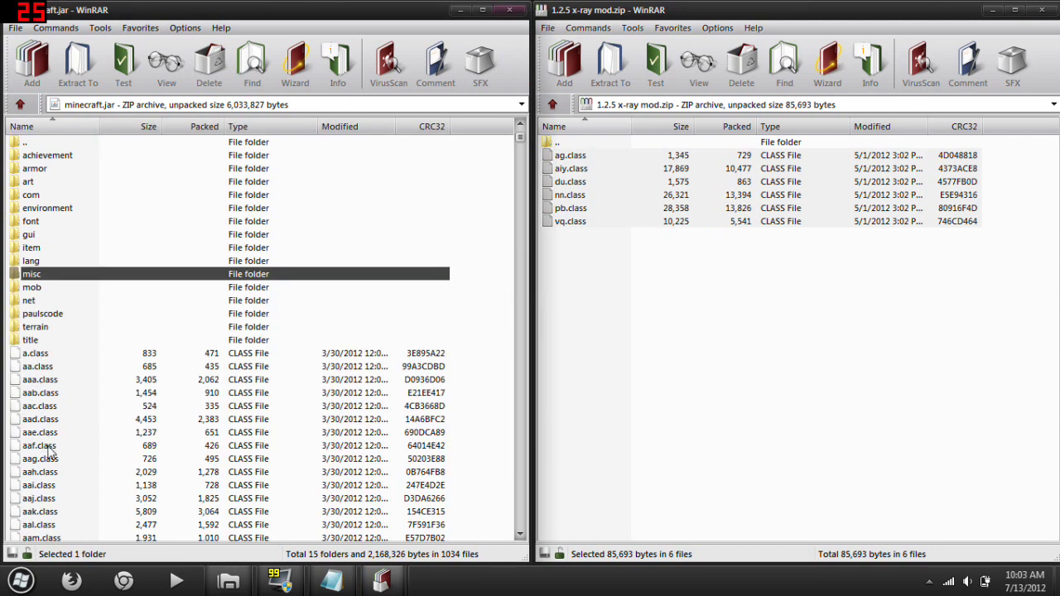
pyautogui.click(1048, 12)
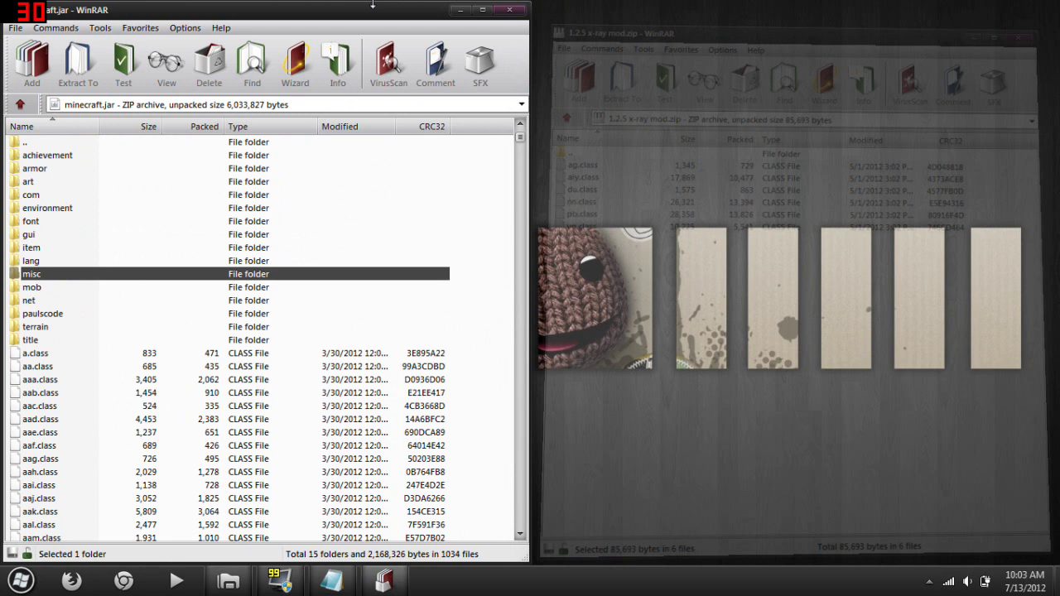
pyautogui.doubleClick(347, 11)
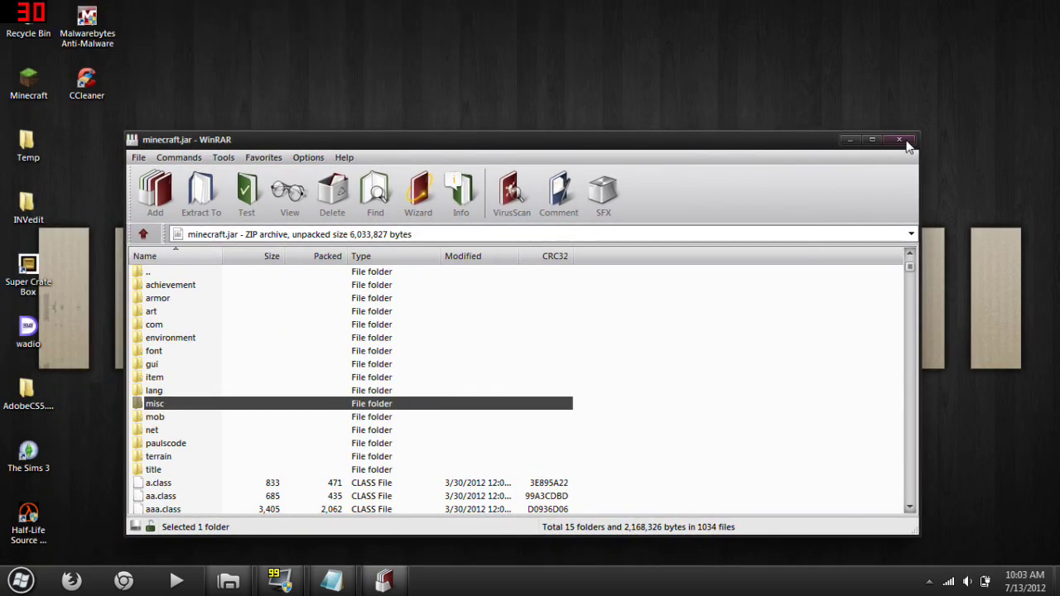
# - Close the jar archive and launch Minecraft from the desktop in offline mode
pyautogui.click(907, 143)
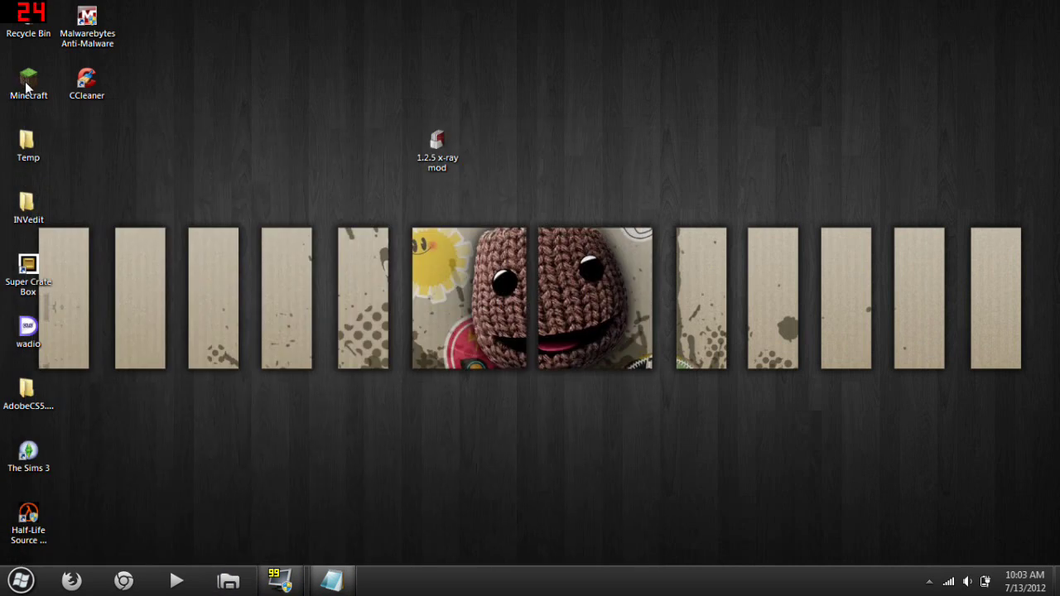
pyautogui.doubleClick(27, 85)
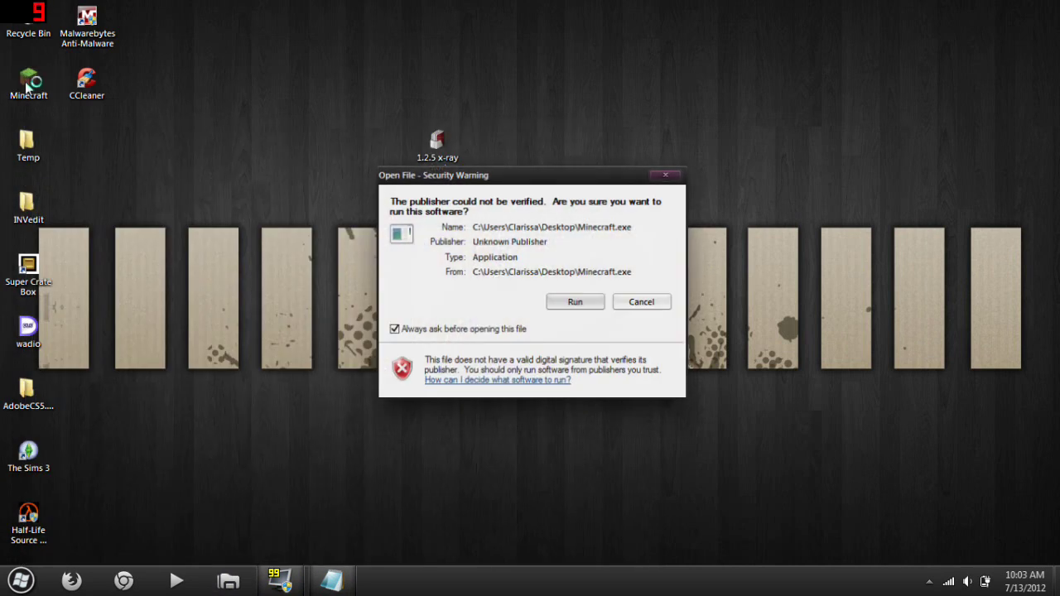
pyautogui.click(580, 304)
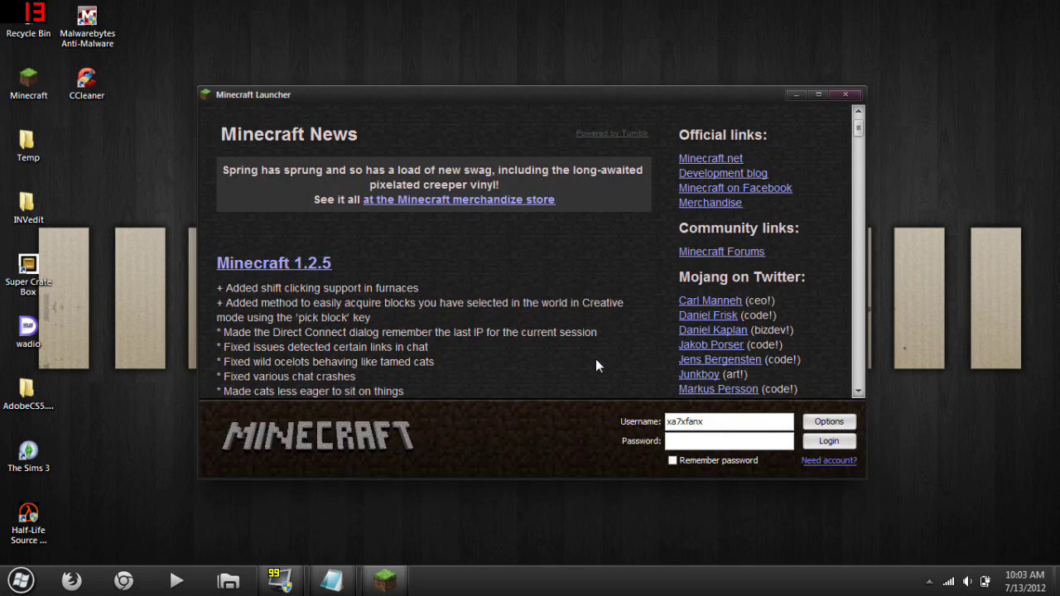
pyautogui.click(841, 444)
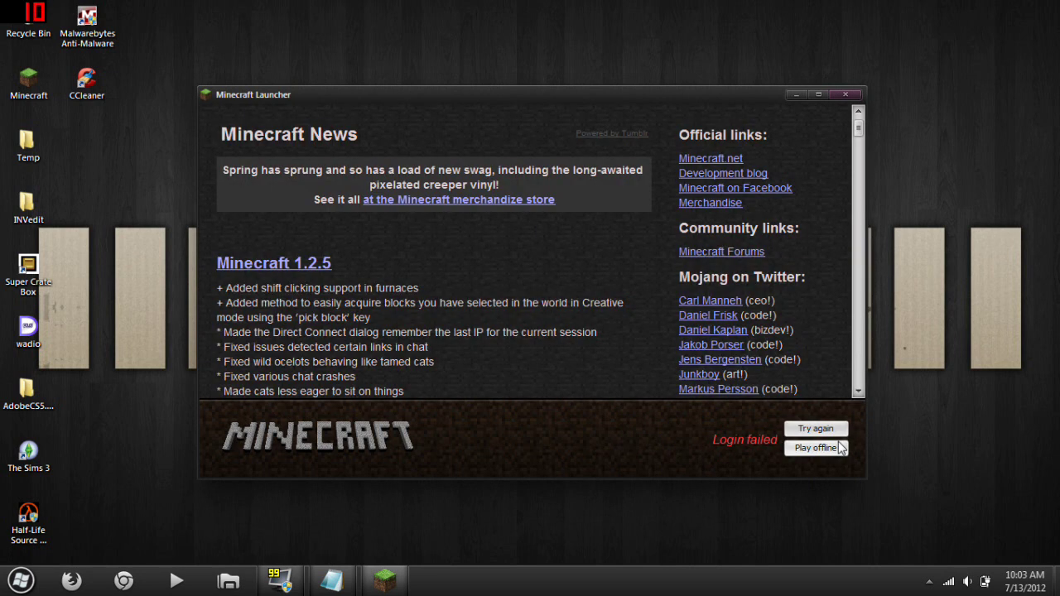
pyautogui.click(815, 448)
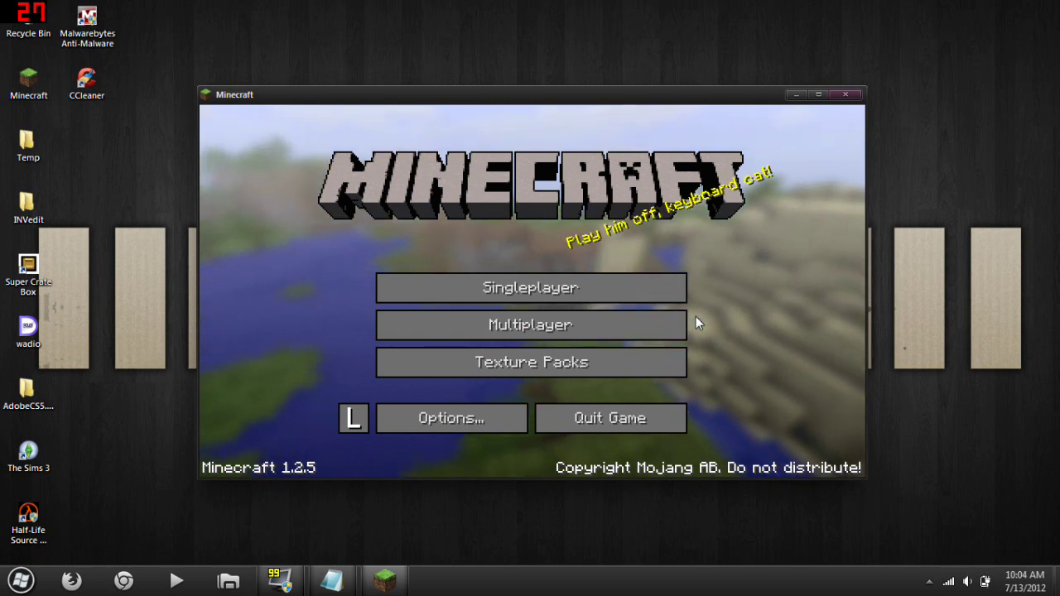
# - Load a singleplayer world and open the wooden door ahead
pyautogui.click(536, 293)
pyautogui.doubleClick(484, 279)
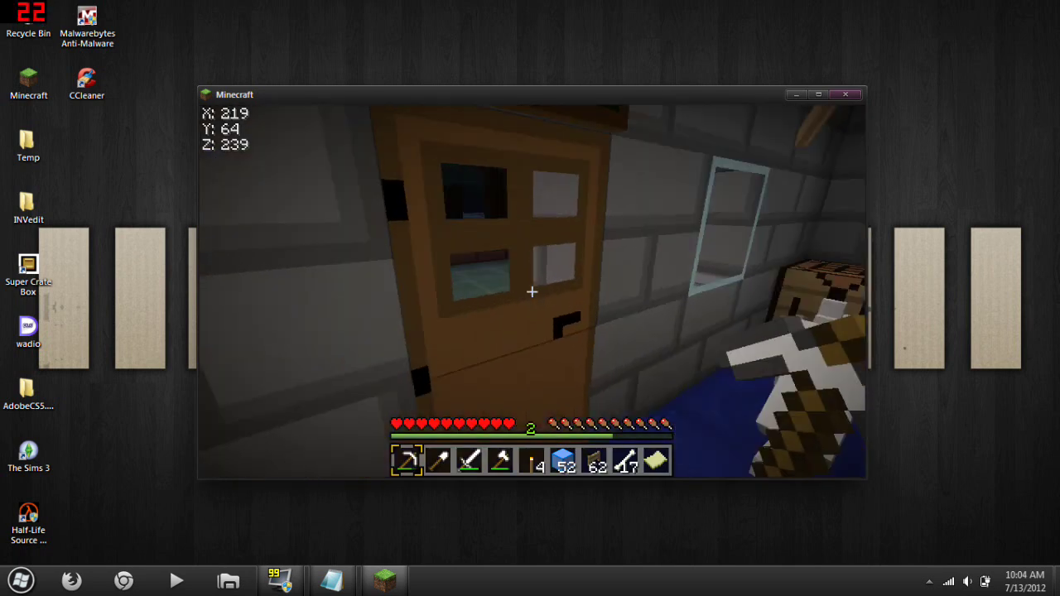
pyautogui.rightClick(532, 292)
# - Walk through the doorway, close the door, pause, and bring up the Notepad hotkey list
pyautogui.press('w')
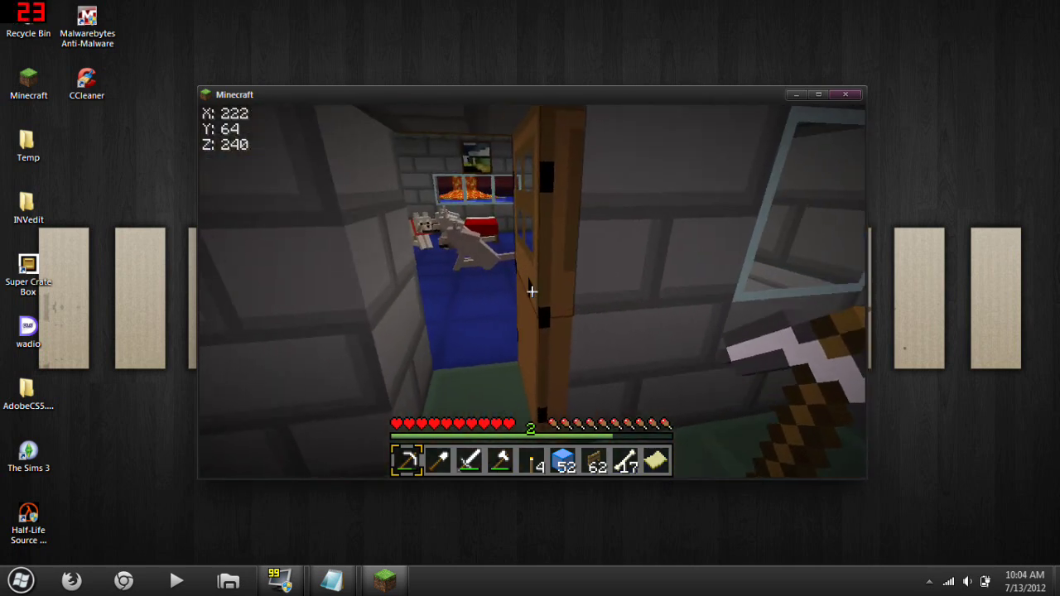
pyautogui.rightClick(531, 291)
pyautogui.press('Escape')
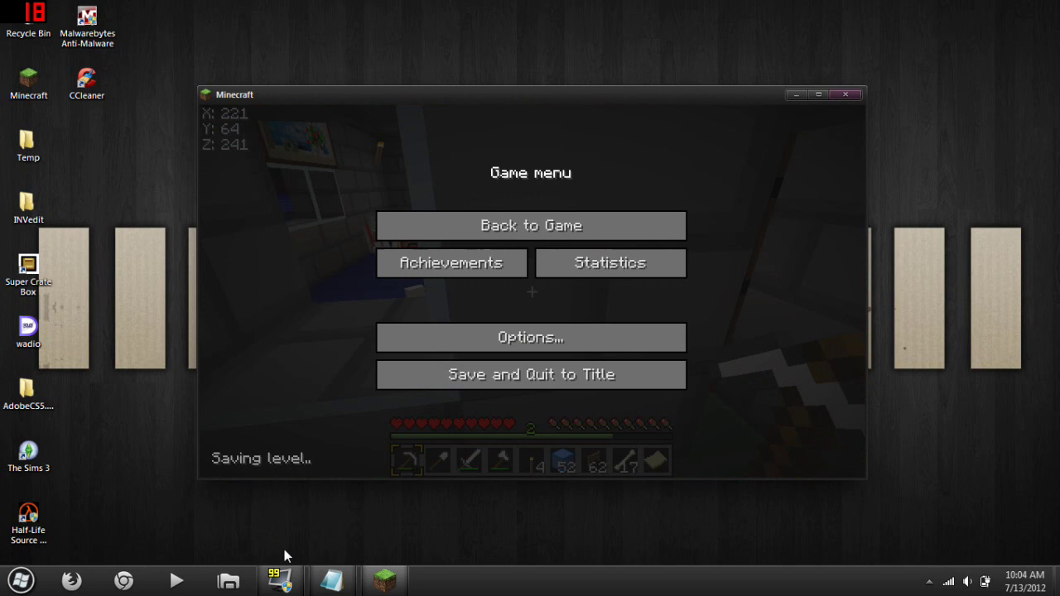
pyautogui.click(324, 581)
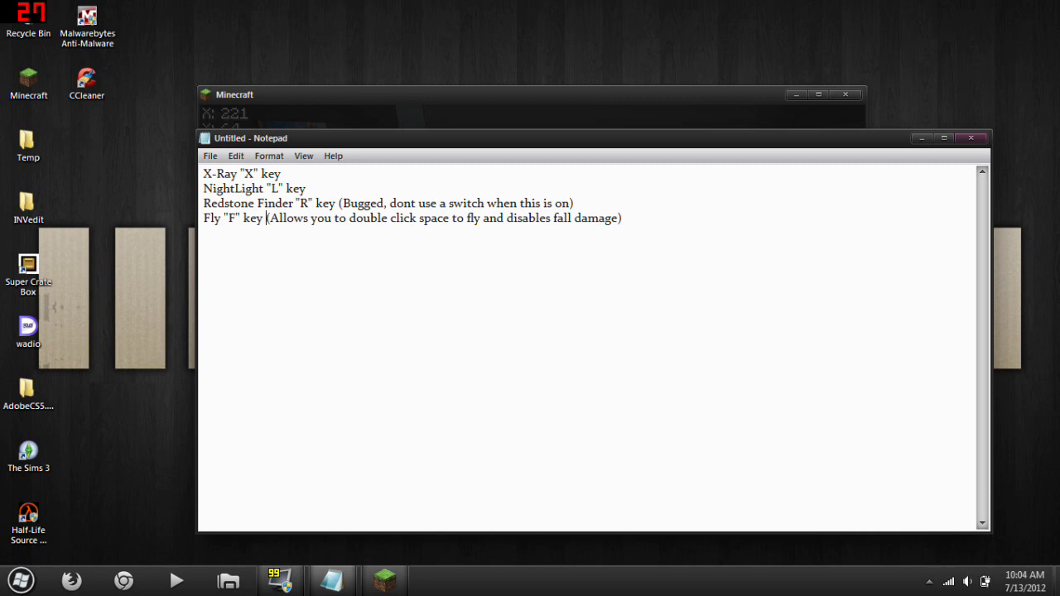
# - Highlight the Fly "F" line in the hotkey list, then close Notepad
pyautogui.moveTo(203, 218); pyautogui.dragTo(266, 218)
pyautogui.click(266, 218)
pyautogui.click(973, 143)
# - Discard the key list unsaved and resume the paused Minecraft game
pyautogui.press('Escape')
pyautogui.click(921, 138)
pyautogui.click(583, 225)
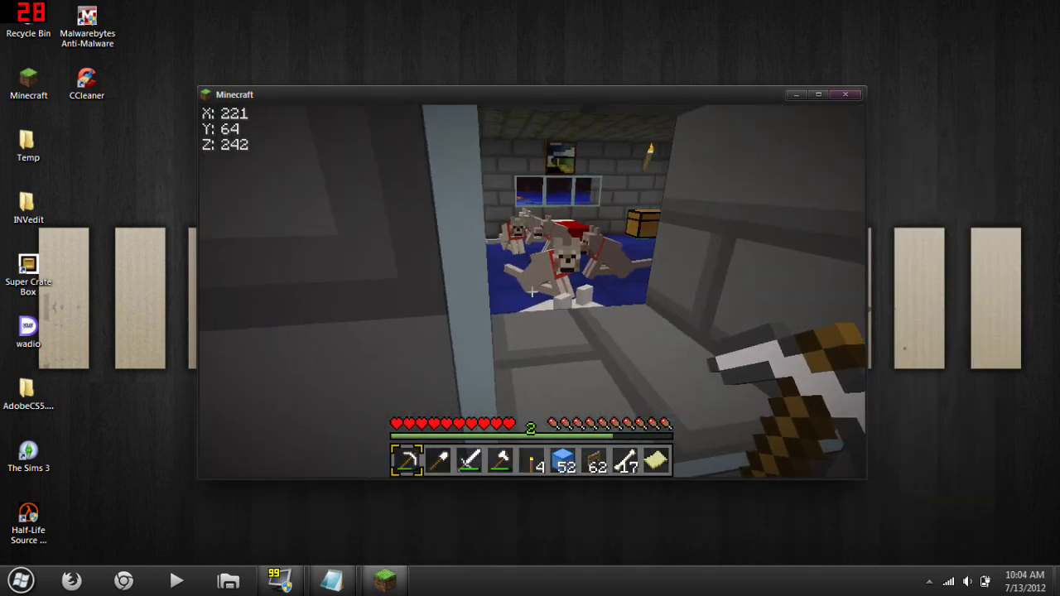
# - Walk along the brick corridor onto the rooftop and fly above it to Y 71
pyautogui.press('w')
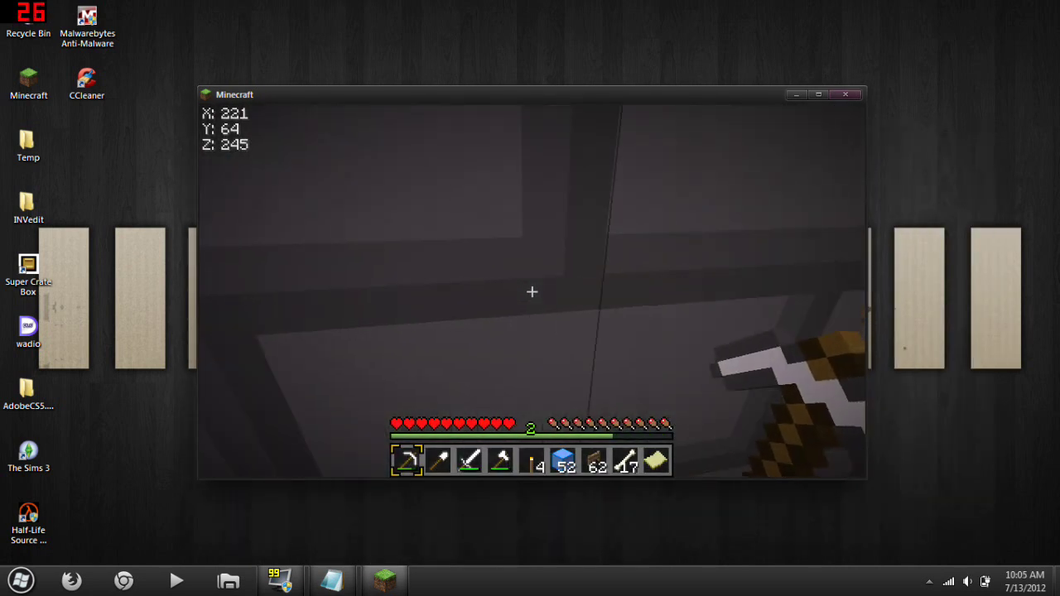
pyautogui.press('w')
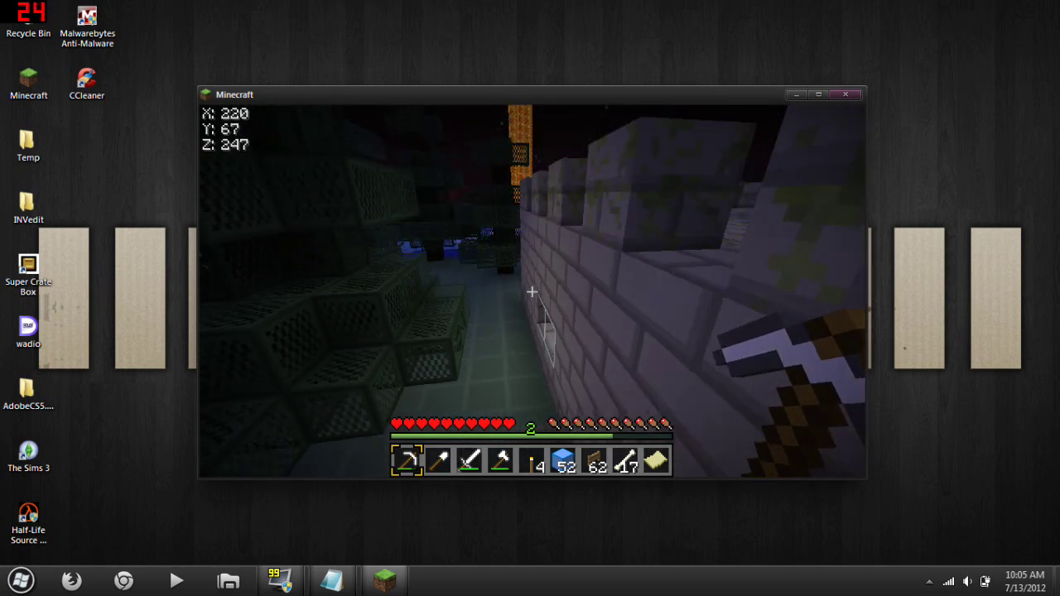
pyautogui.press('space')
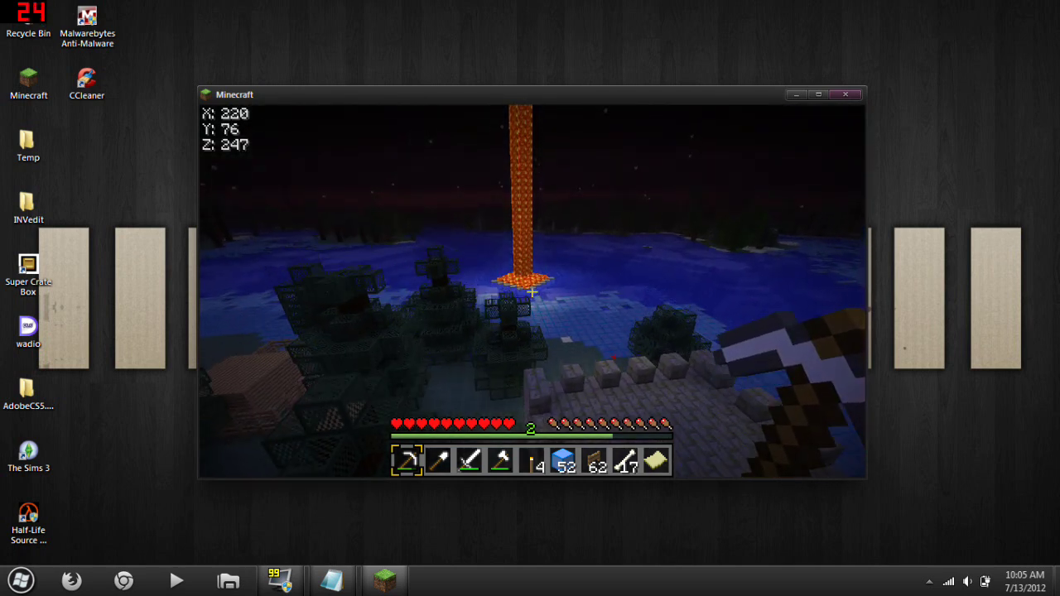
pyautogui.press('shift')
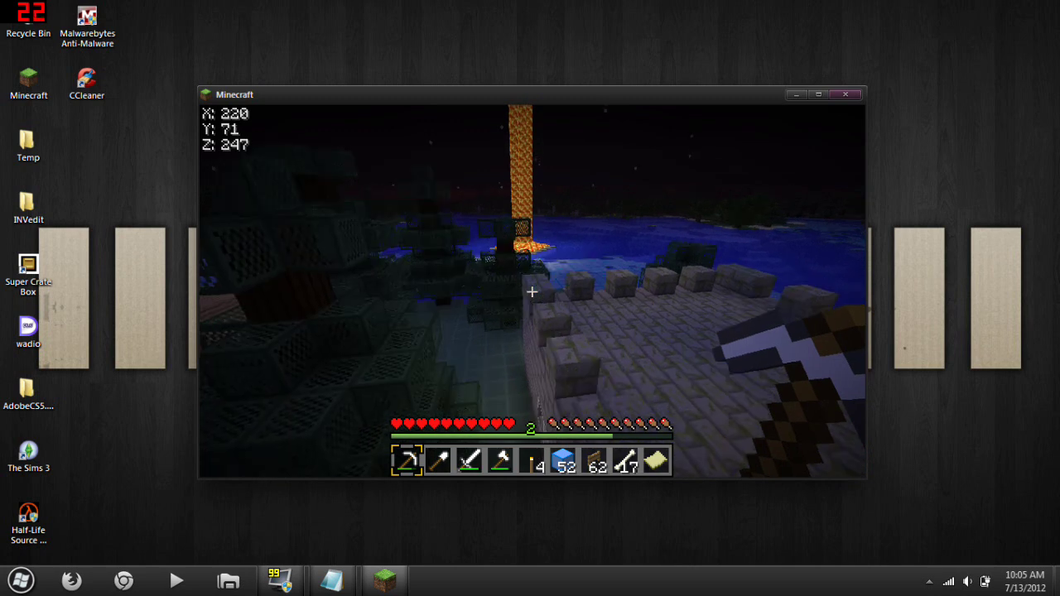
pyautogui.moveTo(531, 291)
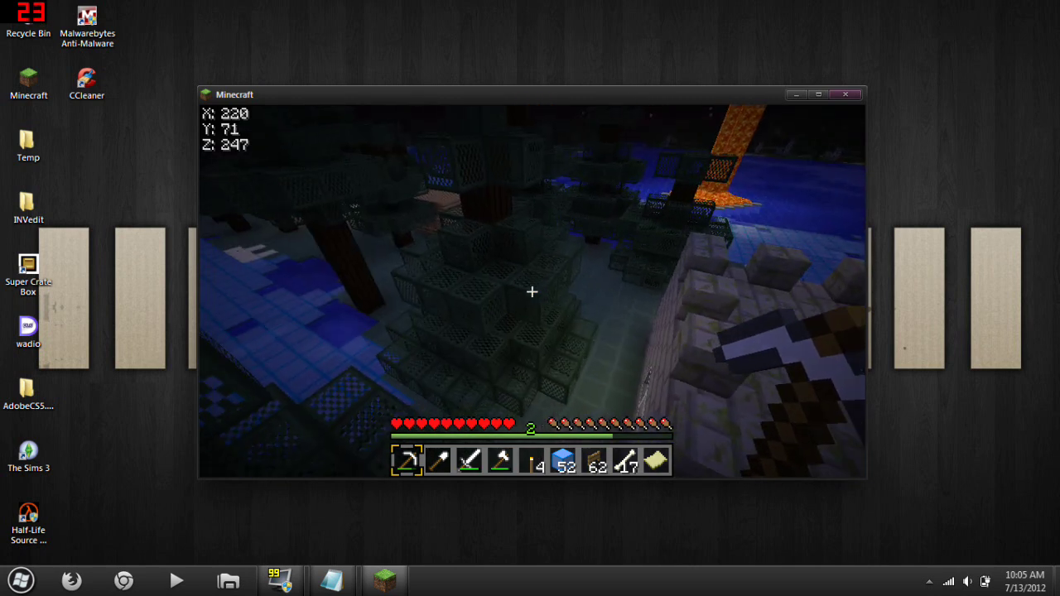
# - Descend with Shift toward the x-rayed lava pool and ores, landing at Y 64
pyautogui.press('shift')
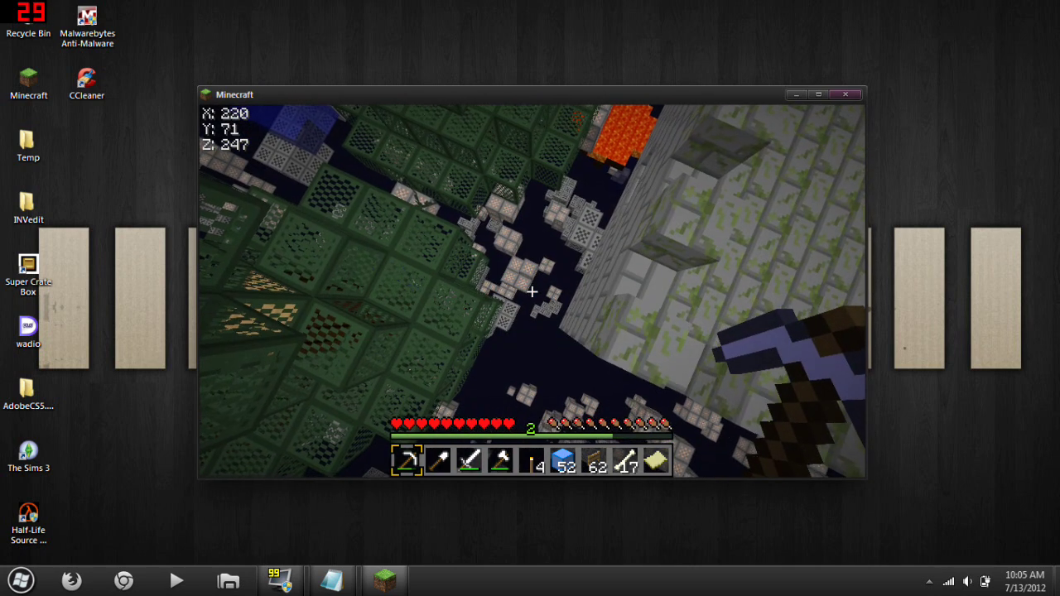
pyautogui.press('shift')
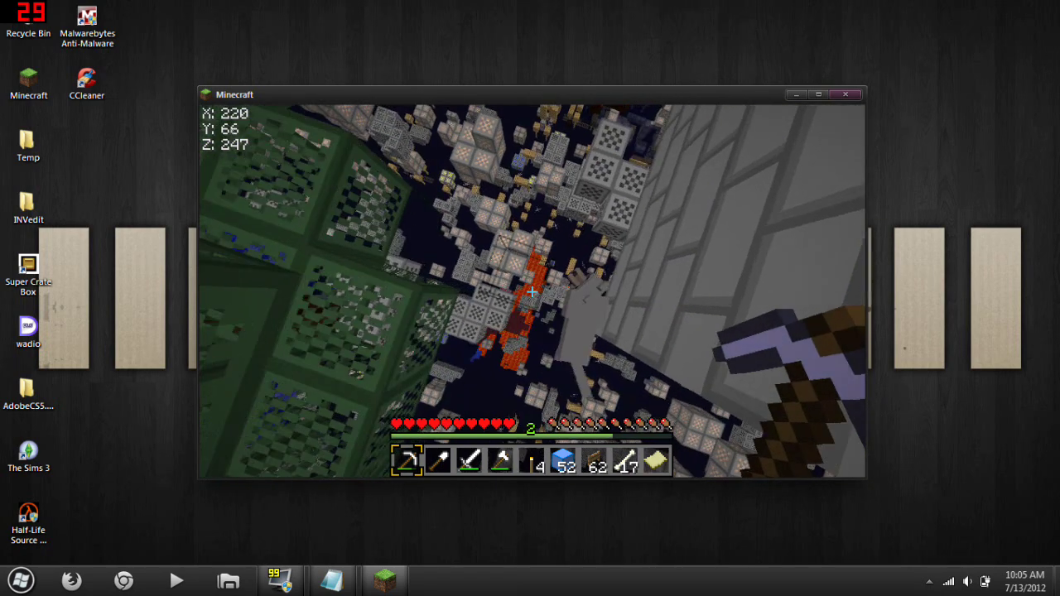
pyautogui.press('shift')
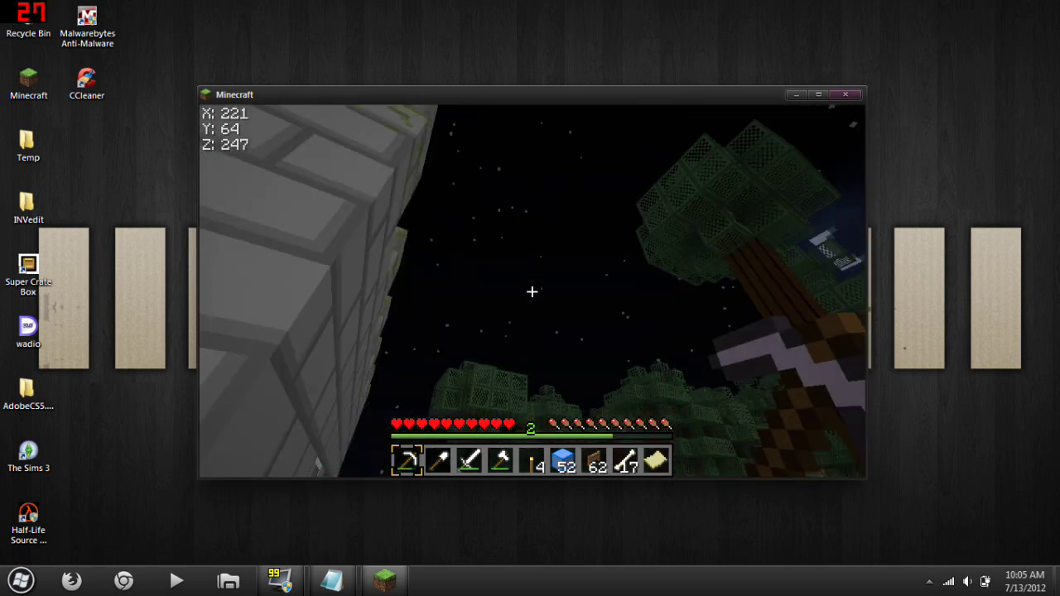
# - Walk back with W and S to face the castle's wooden door at X 225, Z 240
pyautogui.press('w')
pyautogui.press('w')
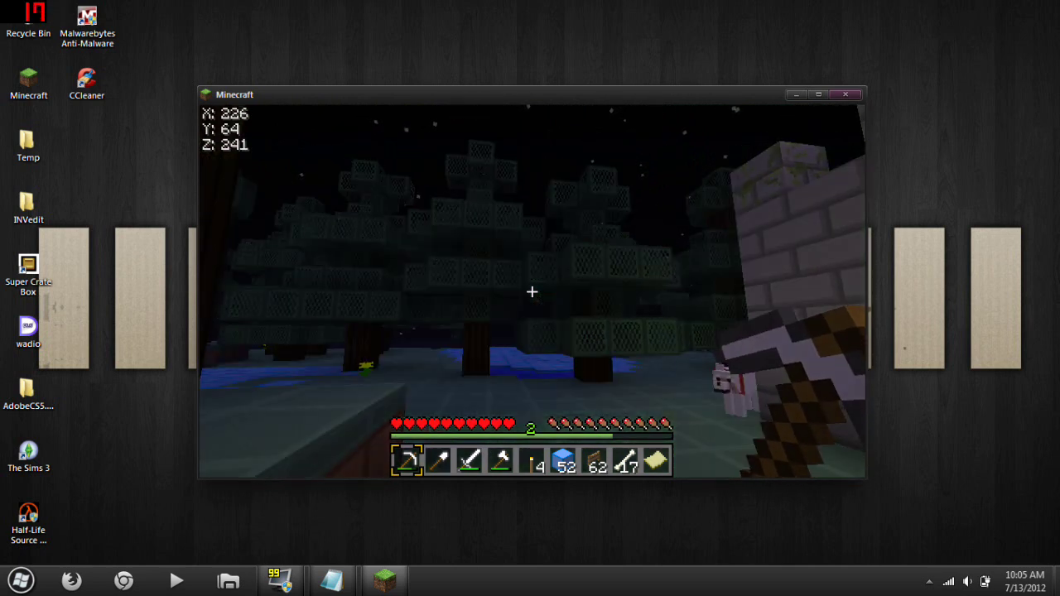
pyautogui.press('s')
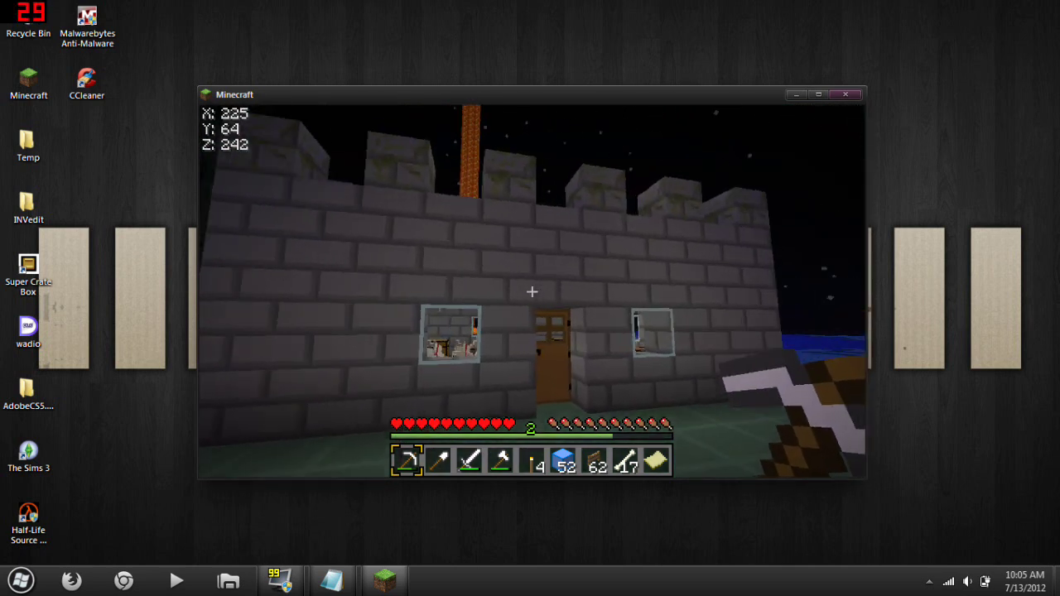
pyautogui.press('w')
pyautogui.press('w')
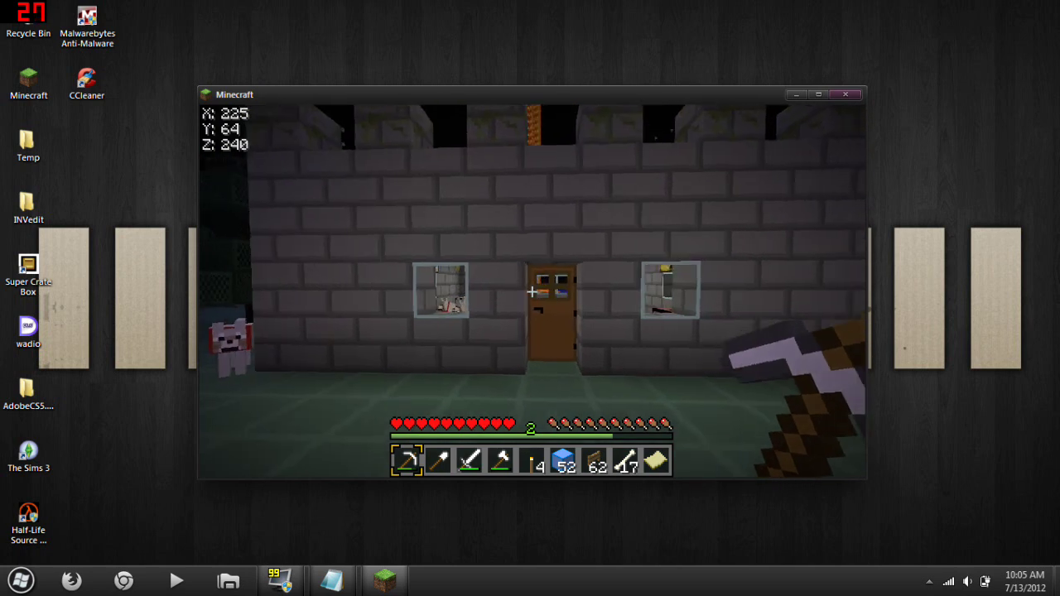